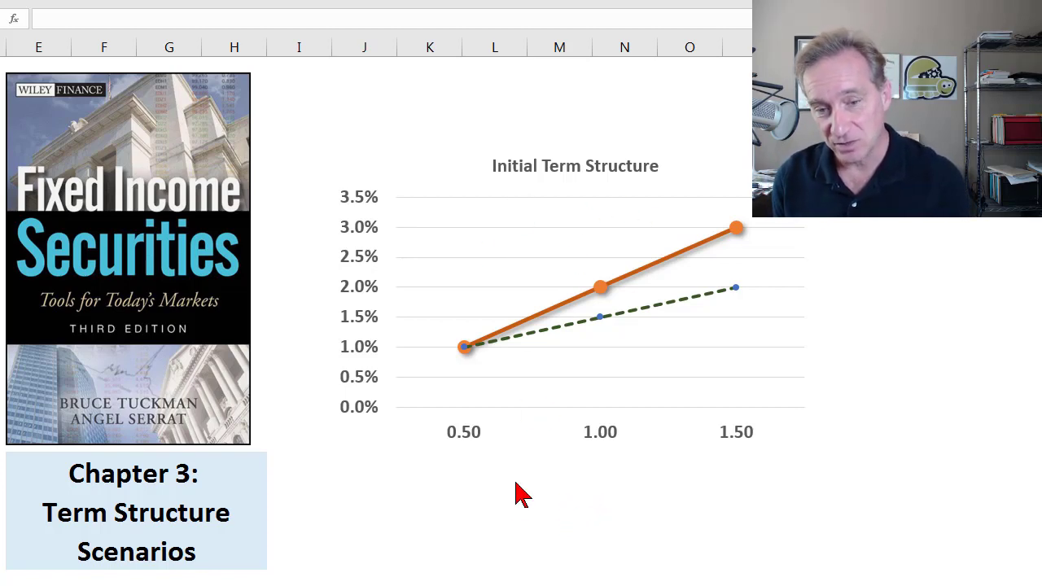
Draw a red freehand arrow pointing right beneath the Initial Term Structure chart.
mouse_move(447, 530)
left_mouse_down()
mouse_move(649, 518)
mouse_move(642, 550)
left_mouse_up()
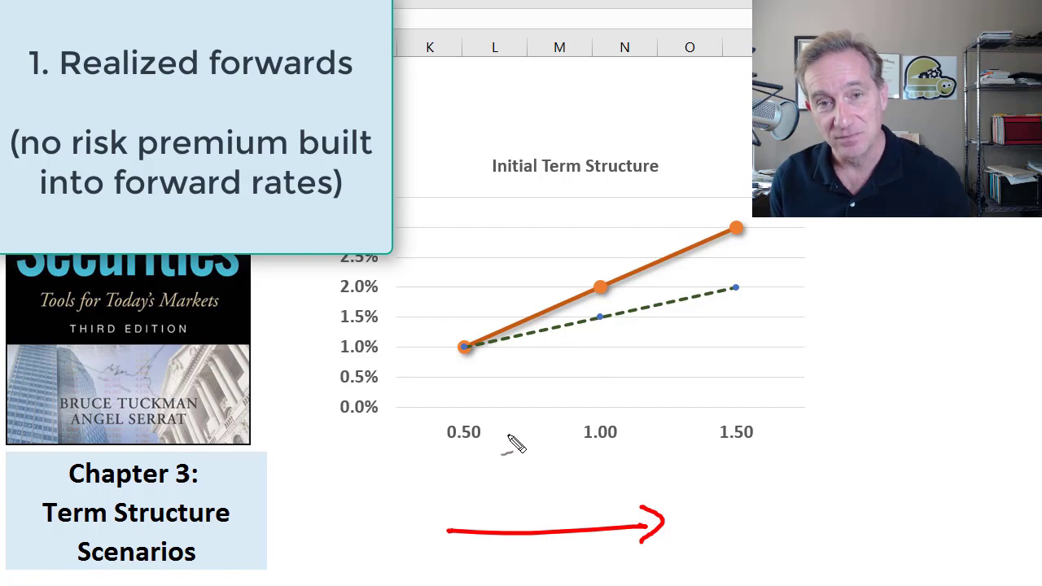
Circle the orange forward-rate points at 1.00 and 1.50 in red ink.
left_click(598, 271)
left_click_drag(589, 300, 599, 267)
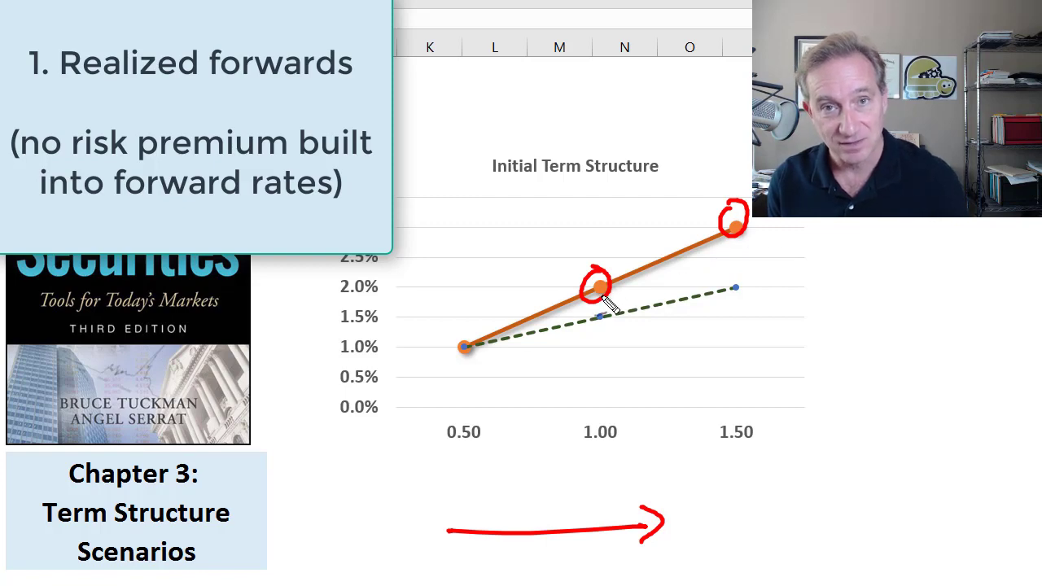
left_click_drag(626, 354, 636, 350)
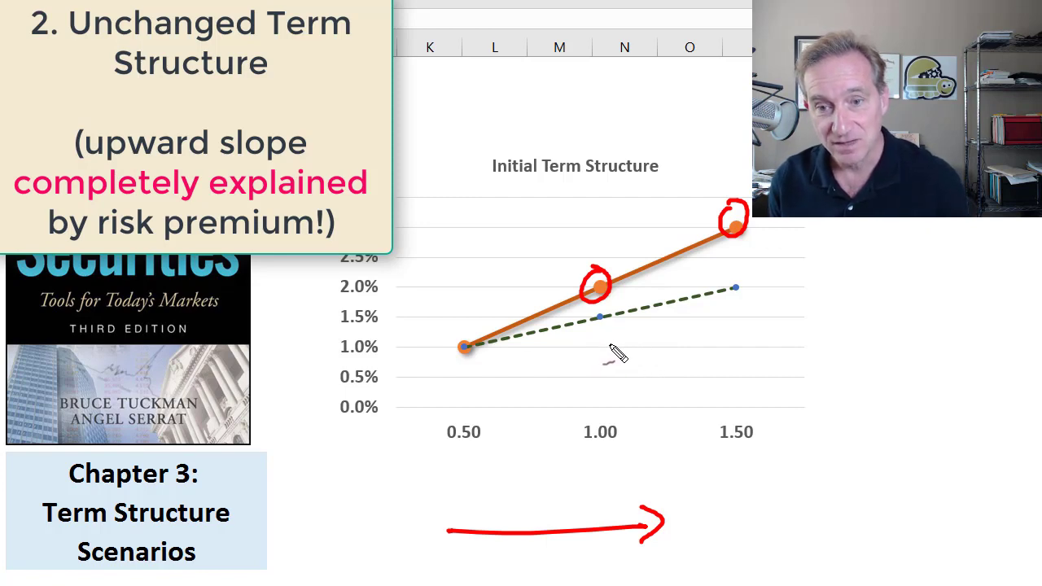
Draw two parallel strokes below the dashed line and write a circled YTM on the chart.
left_click_drag(602, 345, 774, 273)
left_click_drag(742, 344, 802, 308)
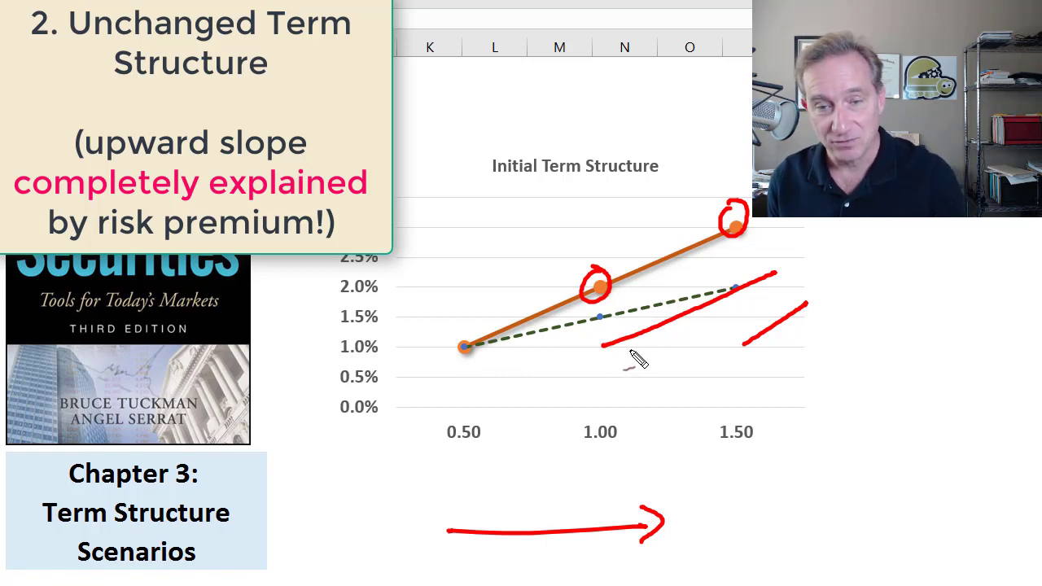
mouse_move(411, 242)
left_mouse_down()
mouse_move(430, 257)
mouse_move(421, 285)
mouse_move(504, 248)
left_mouse_up()
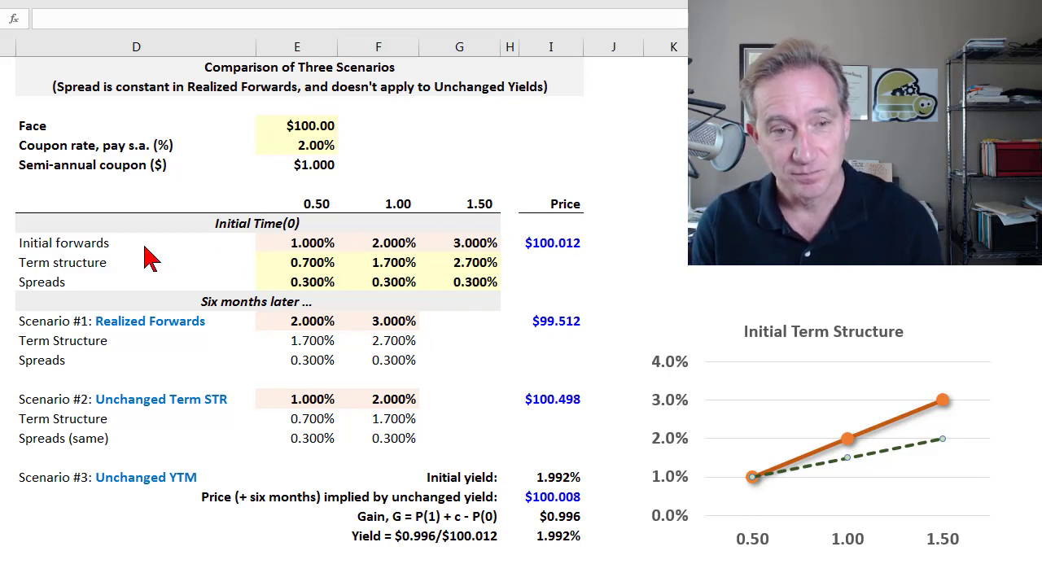
left_click(319, 242)
left_click(399, 242)
left_click(420, 246)
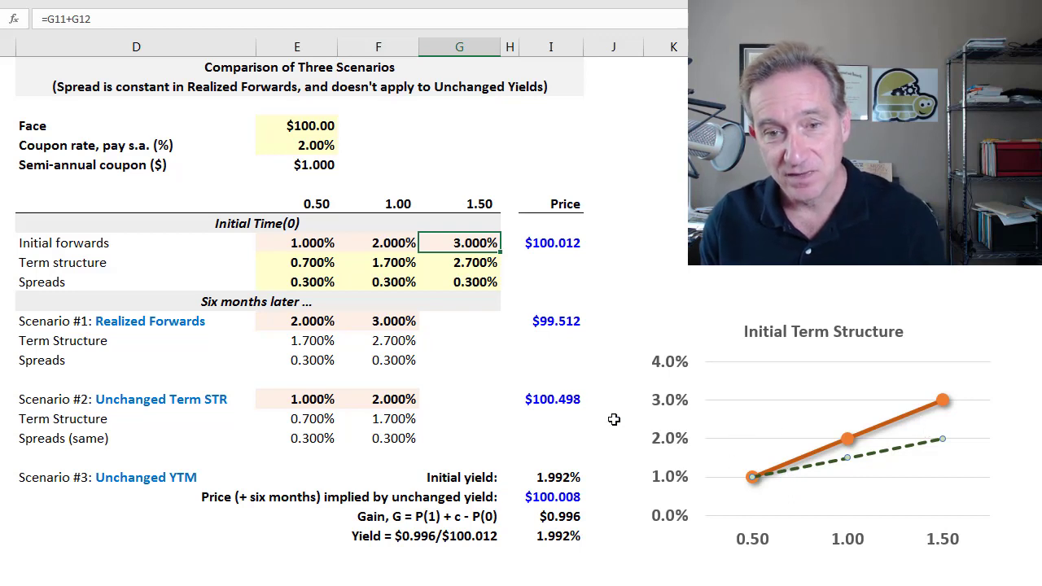
left_click(317, 248)
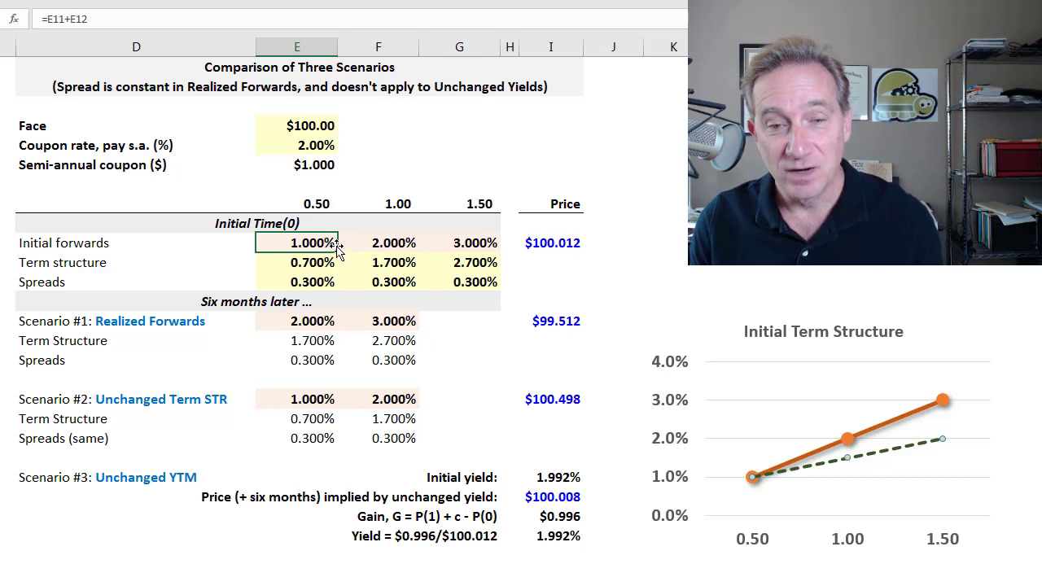
left_click(407, 242)
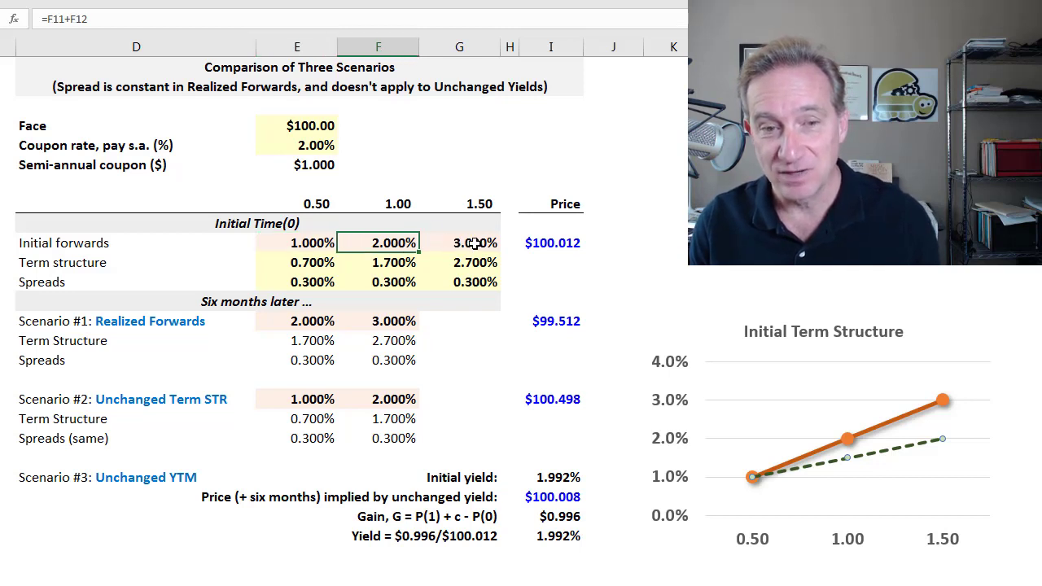
left_click(473, 243)
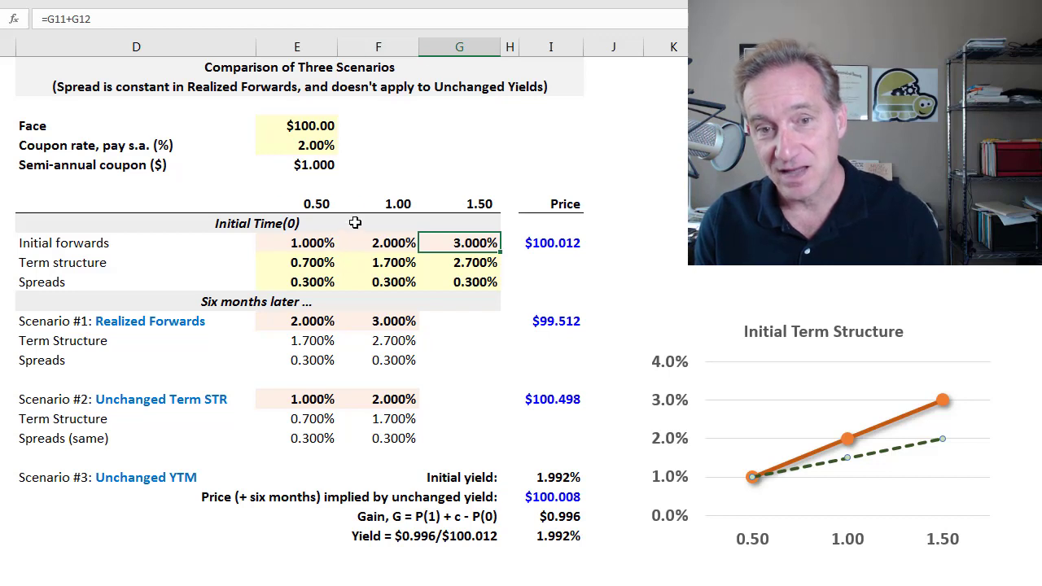
left_click(319, 204)
left_click(400, 206)
left_click(480, 205)
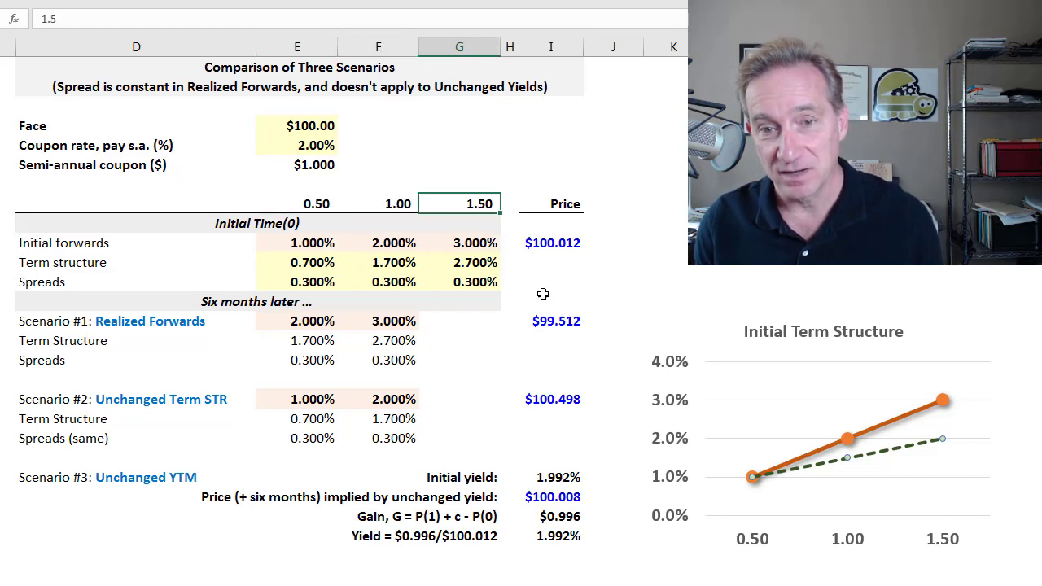
left_click(298, 246)
left_click(391, 244)
left_click(464, 244)
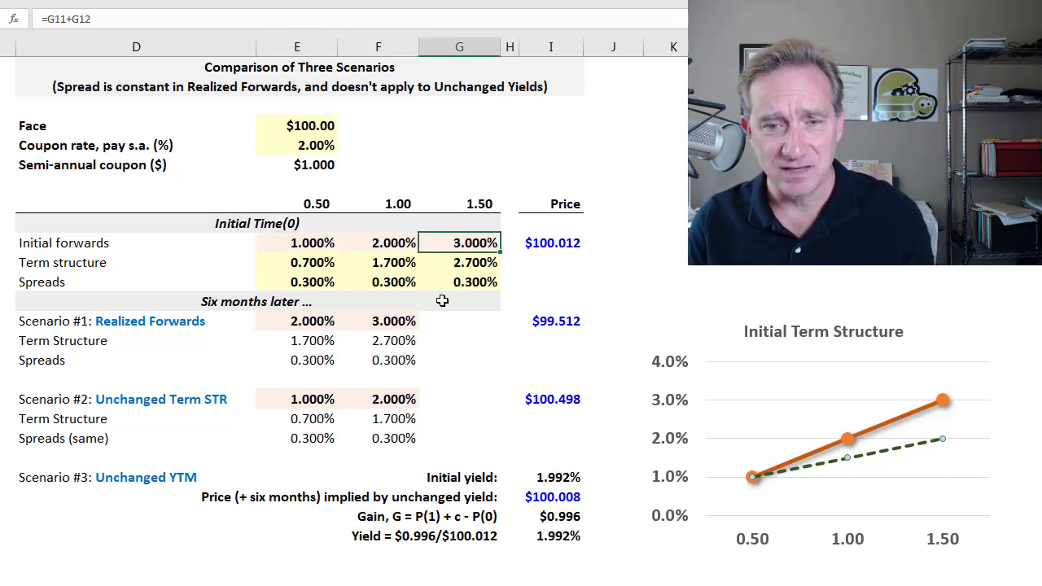
left_click(312, 241)
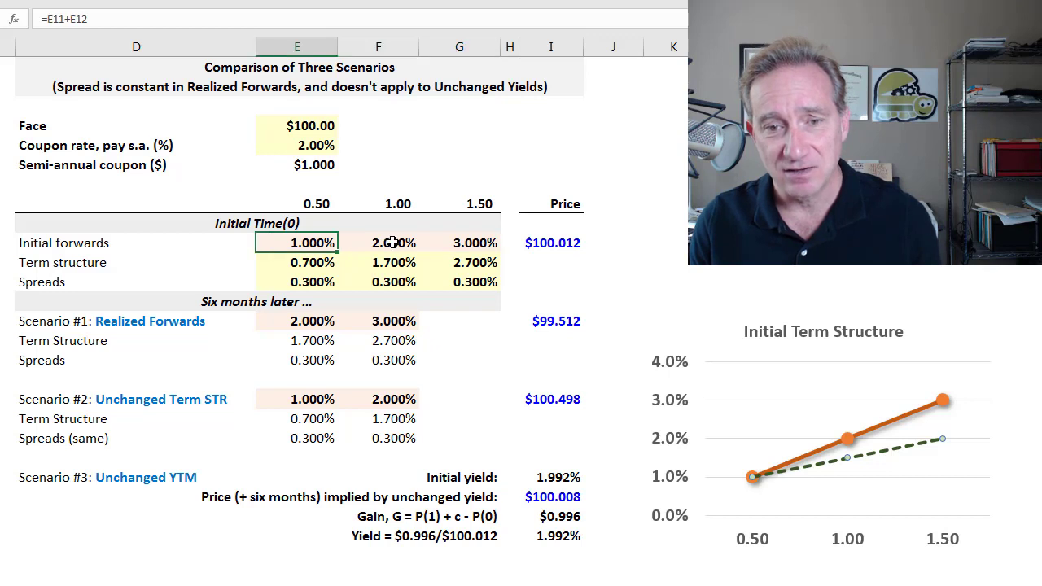
left_click(401, 242)
left_click(479, 242)
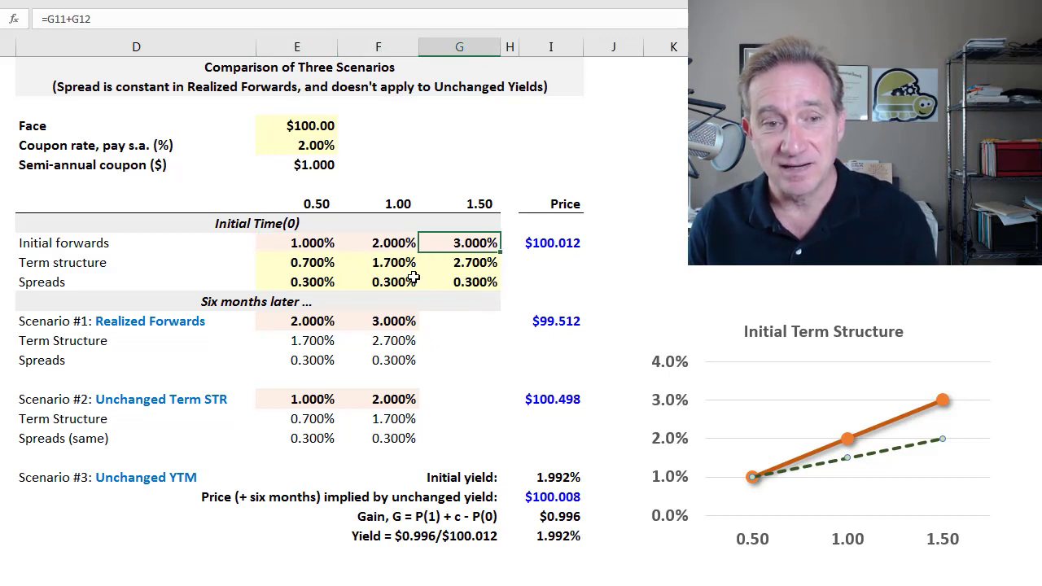
left_click(302, 268)
left_click(404, 264)
left_click(465, 263)
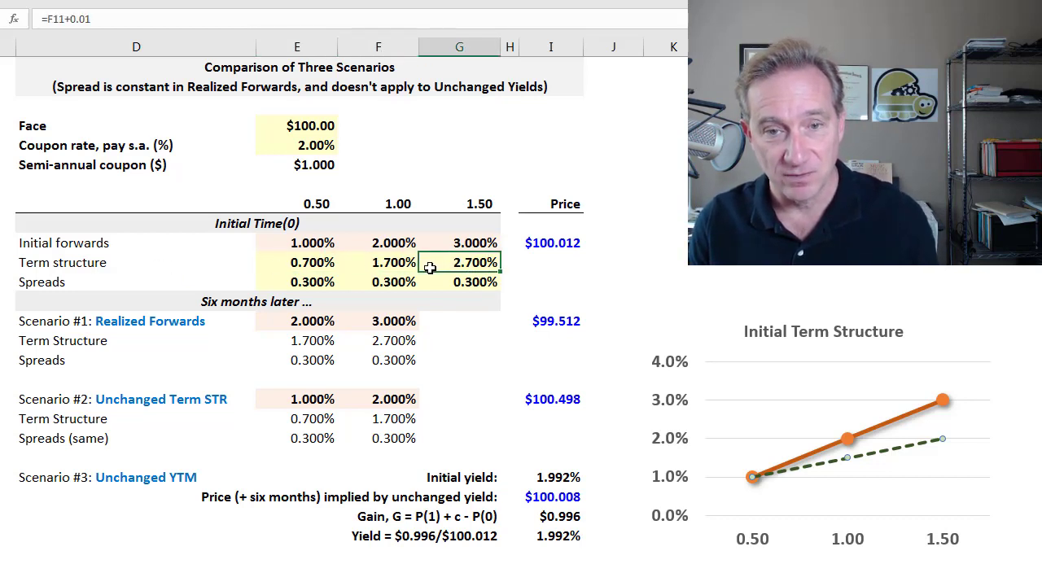
left_click(324, 283)
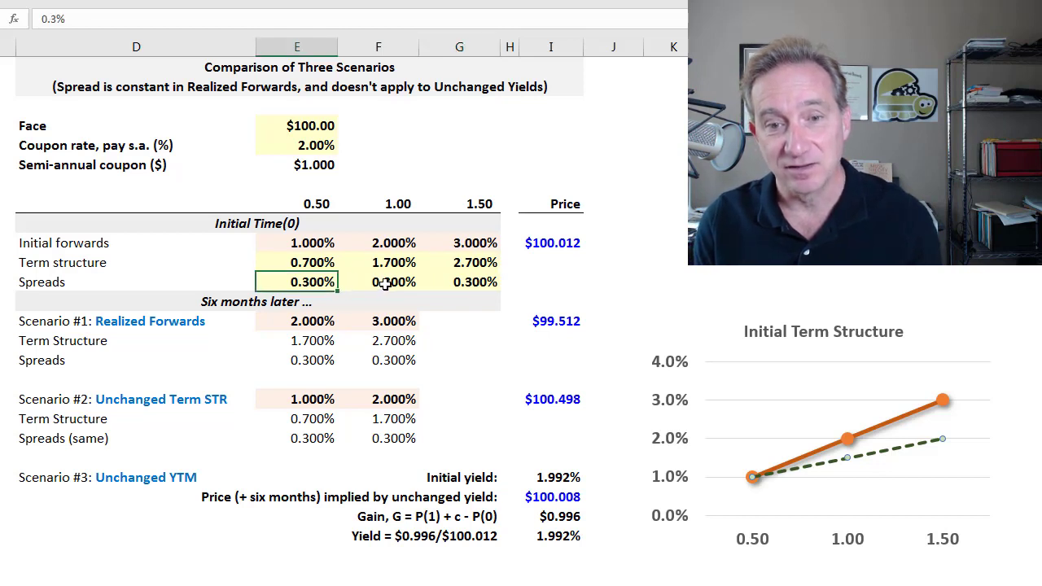
left_click(388, 285)
left_click(470, 284)
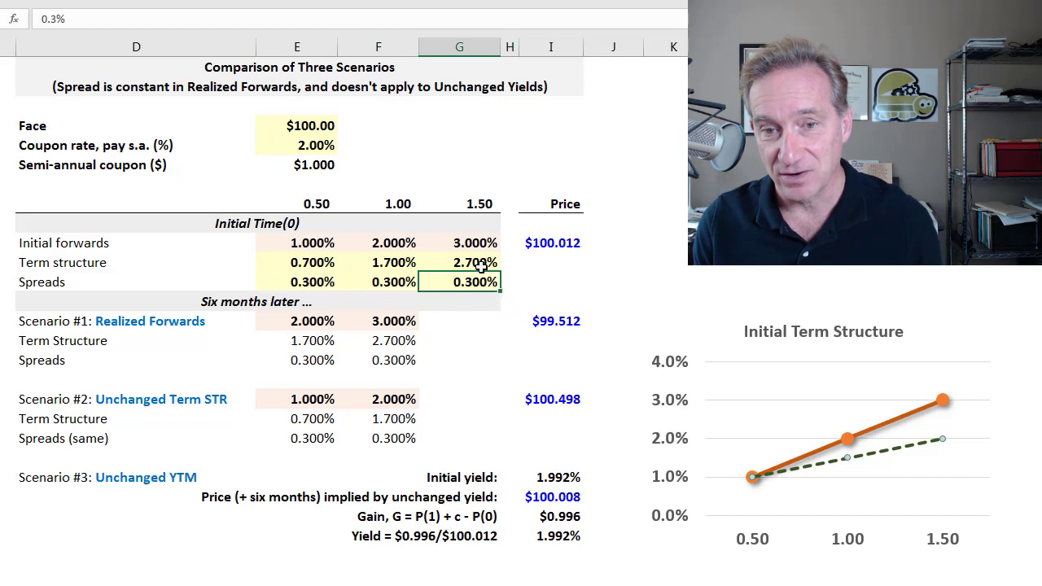
left_click(479, 204)
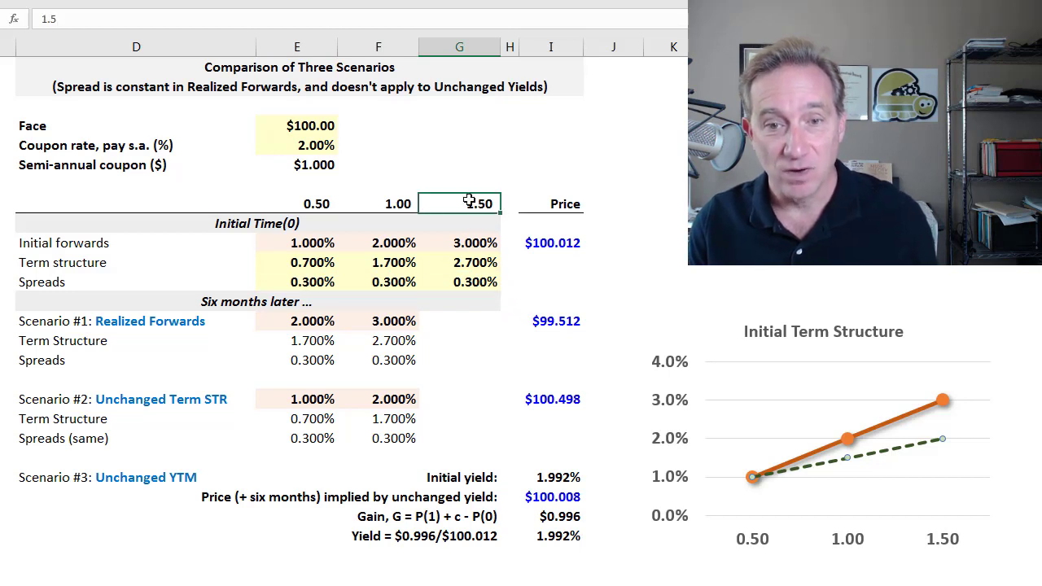
left_click(486, 243)
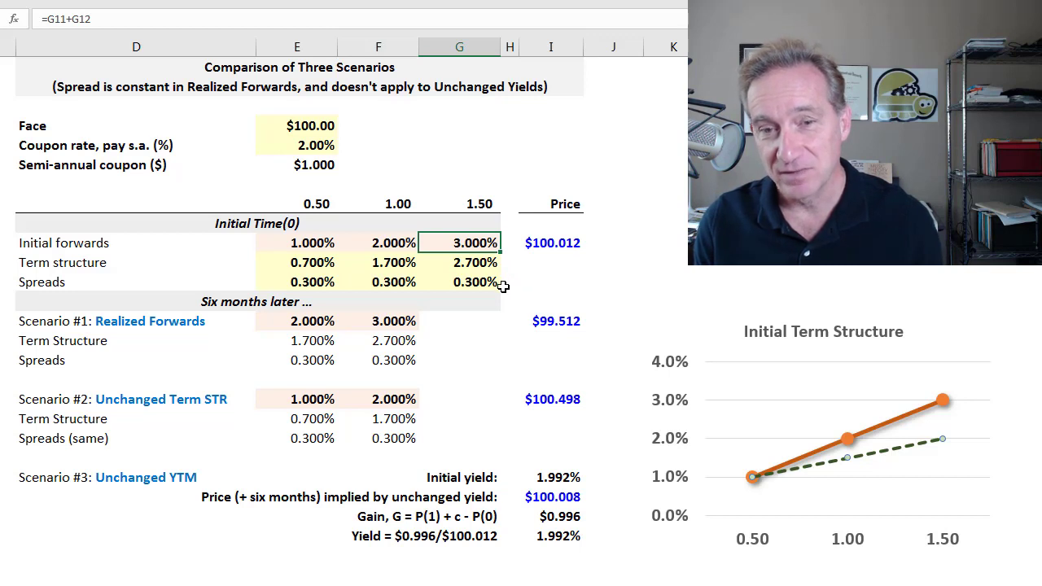
left_click(483, 264)
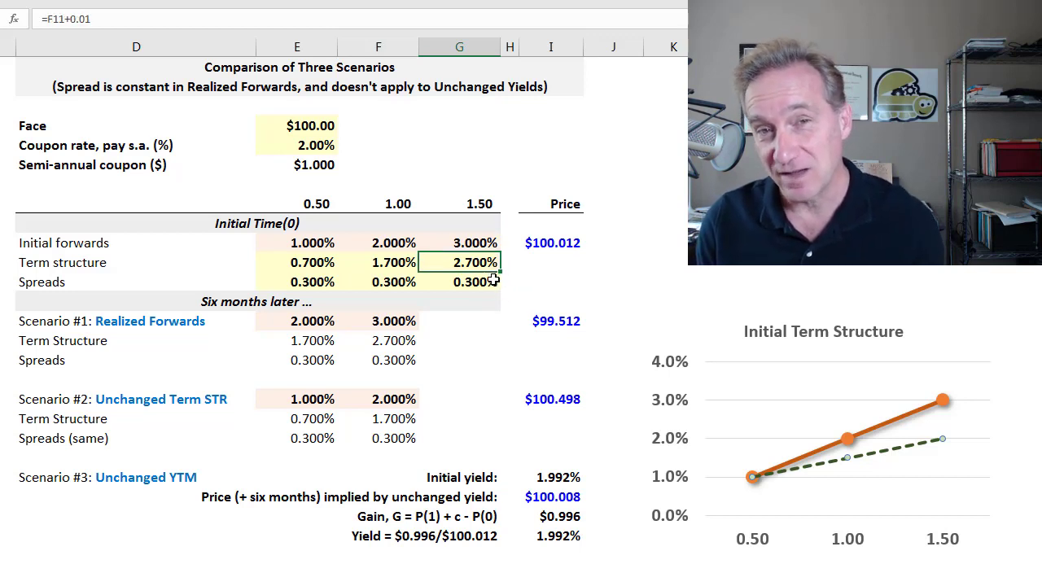
left_click(482, 280)
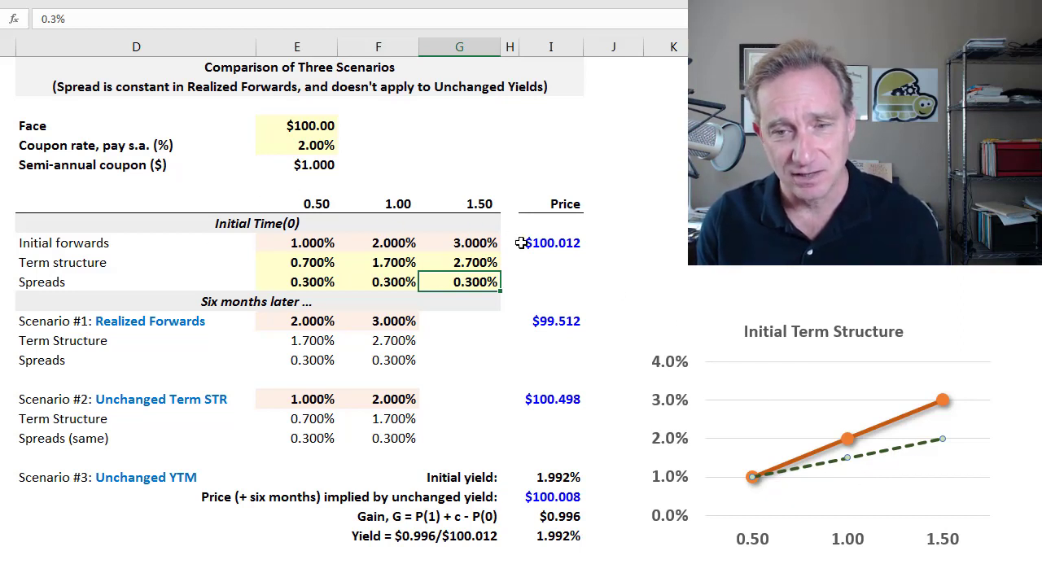
left_click(554, 244)
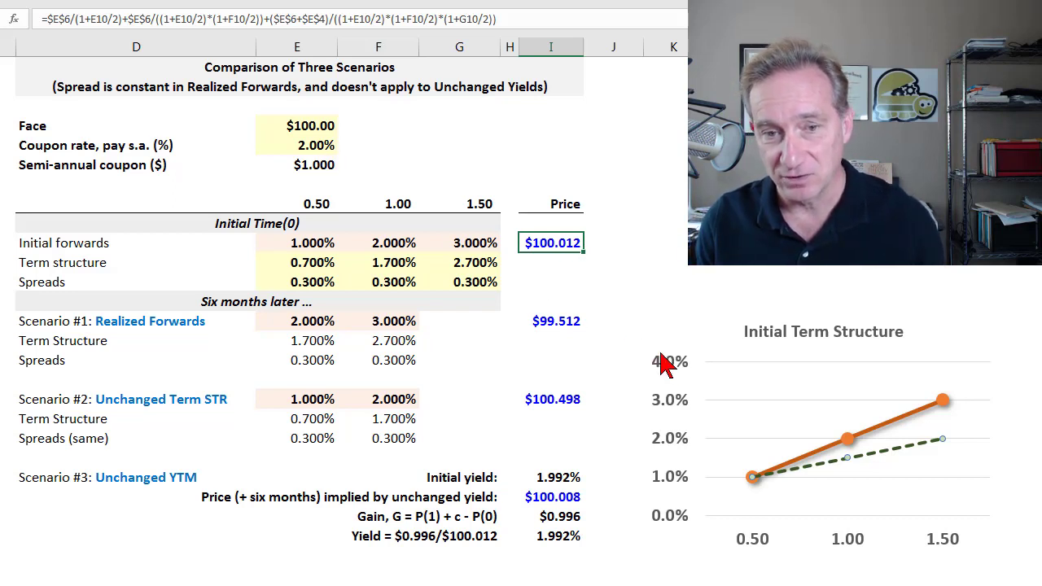
key("F2")
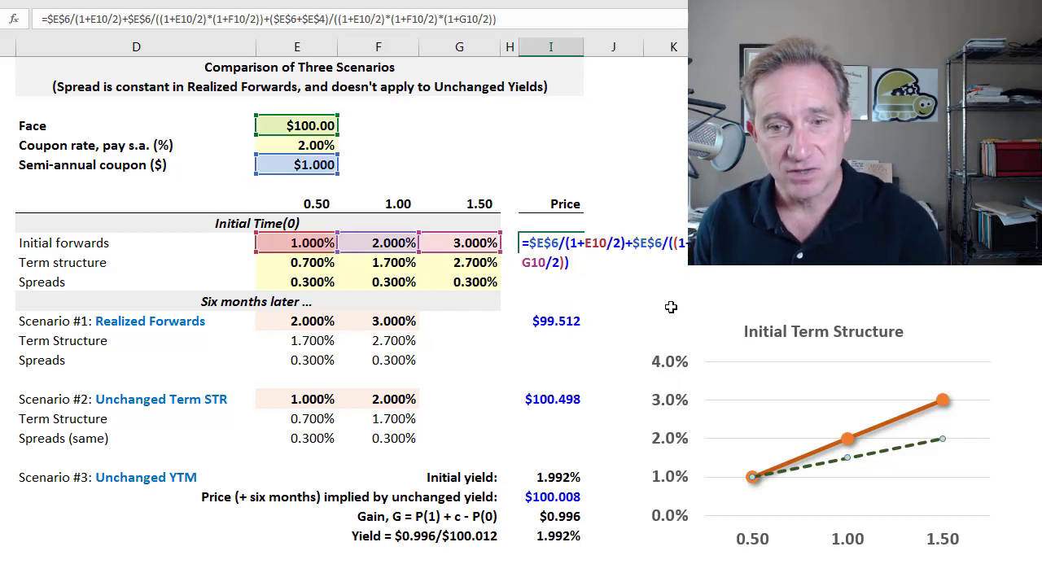
key("Escape")
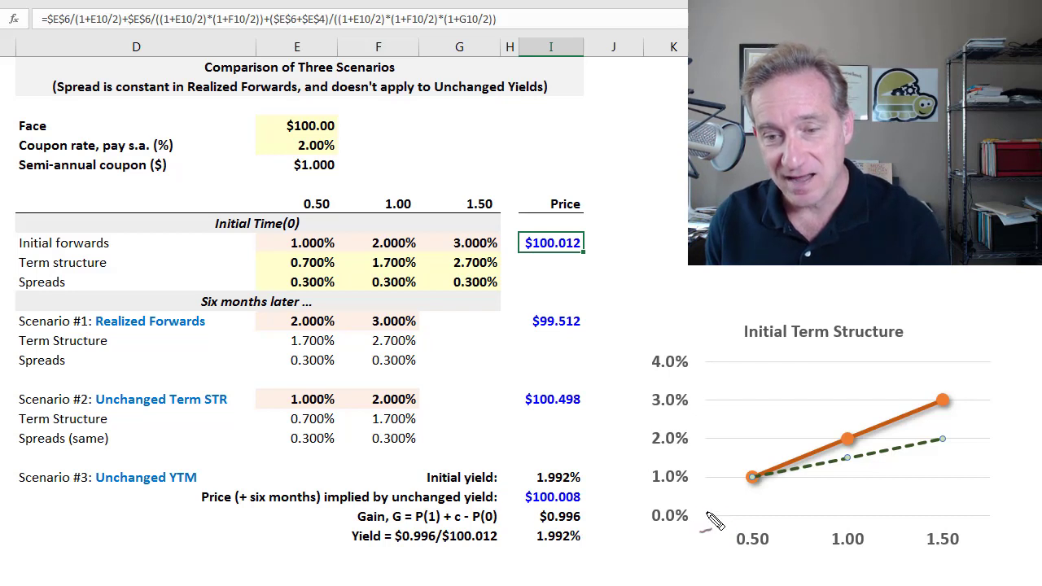
Mark the chart's 0.0% level with red ink.
left_click_drag(707, 517, 706, 514)
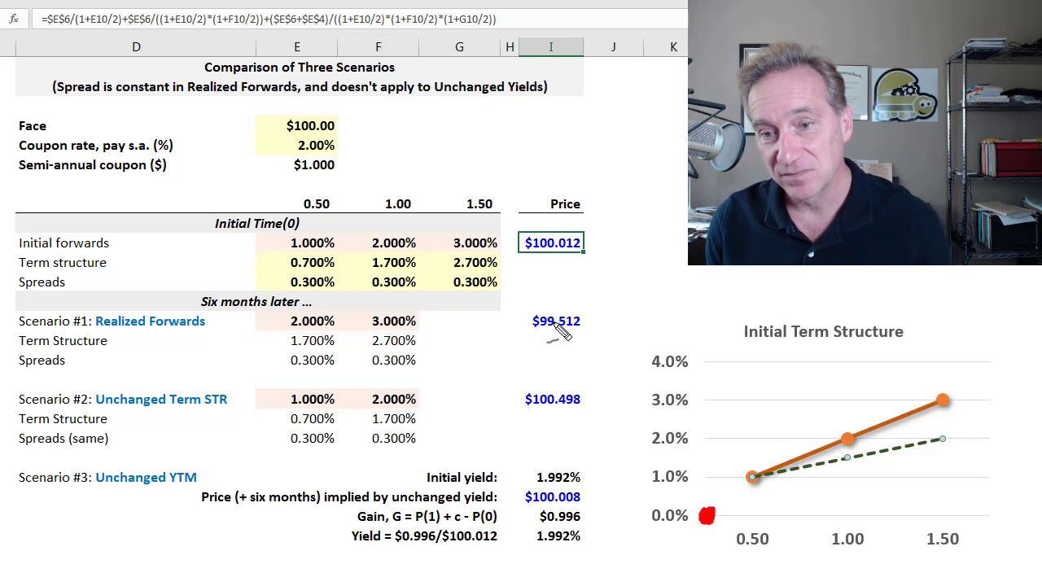
Arc from 0.0% to the 0.50 point, then arrow the 2.000% and 3.000% forwards into Scenario #1.
mouse_move(708, 499)
left_mouse_down()
mouse_move(755, 498)
mouse_move(761, 509)
left_mouse_up()
left_click(750, 516)
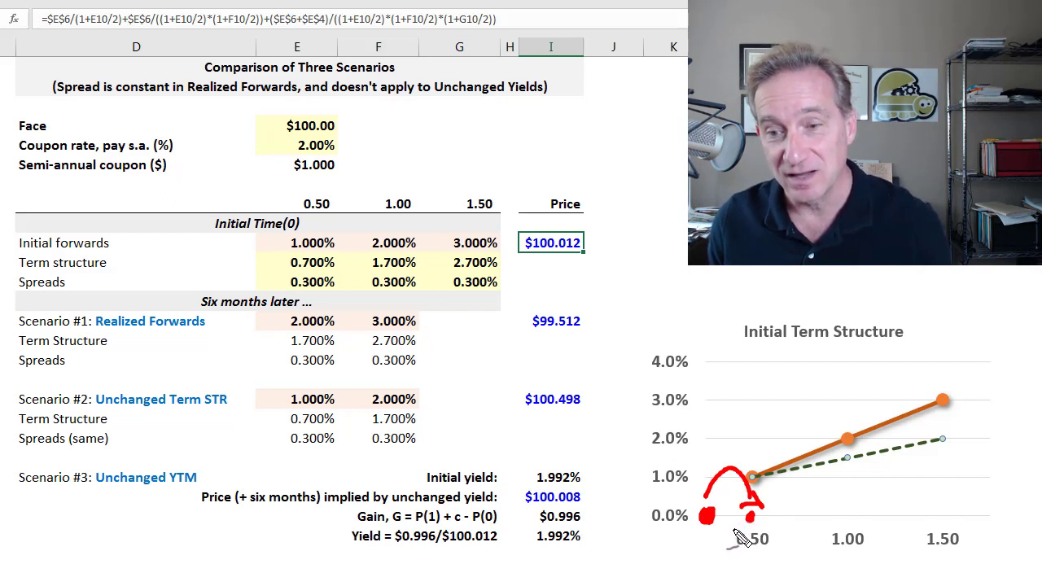
left_click_drag(845, 442, 847, 444)
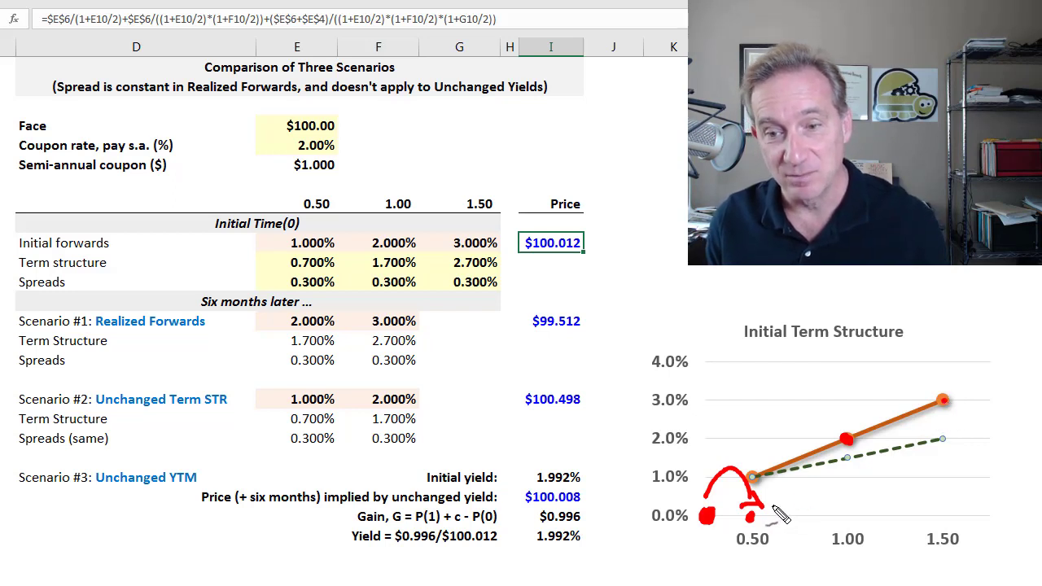
left_click_drag(754, 436, 754, 445)
left_click_drag(756, 465, 756, 473)
left_click_drag(758, 514, 750, 505)
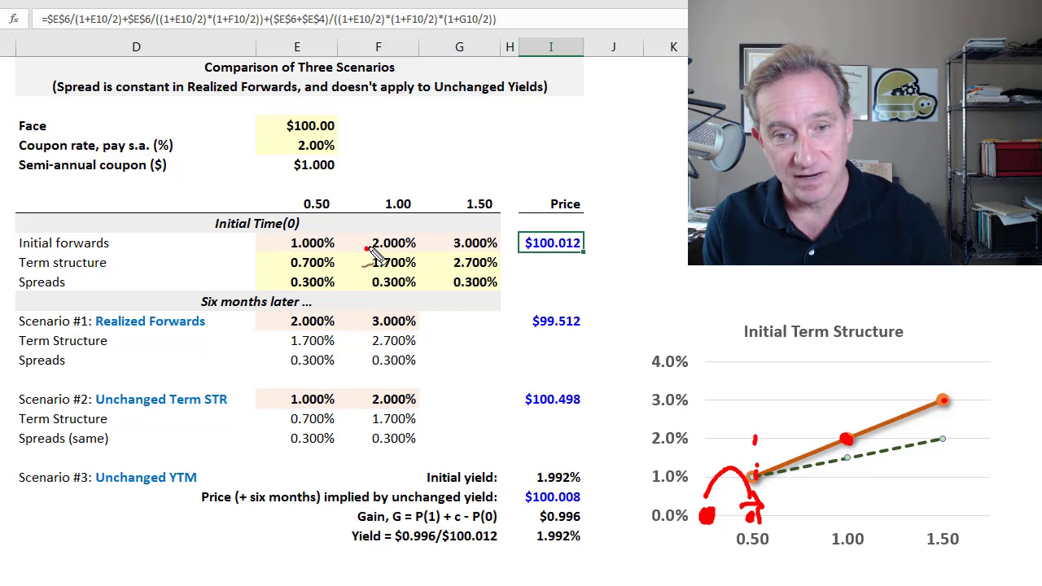
mouse_move(371, 246)
left_mouse_down()
mouse_move(332, 303)
mouse_move(350, 308)
left_mouse_up()
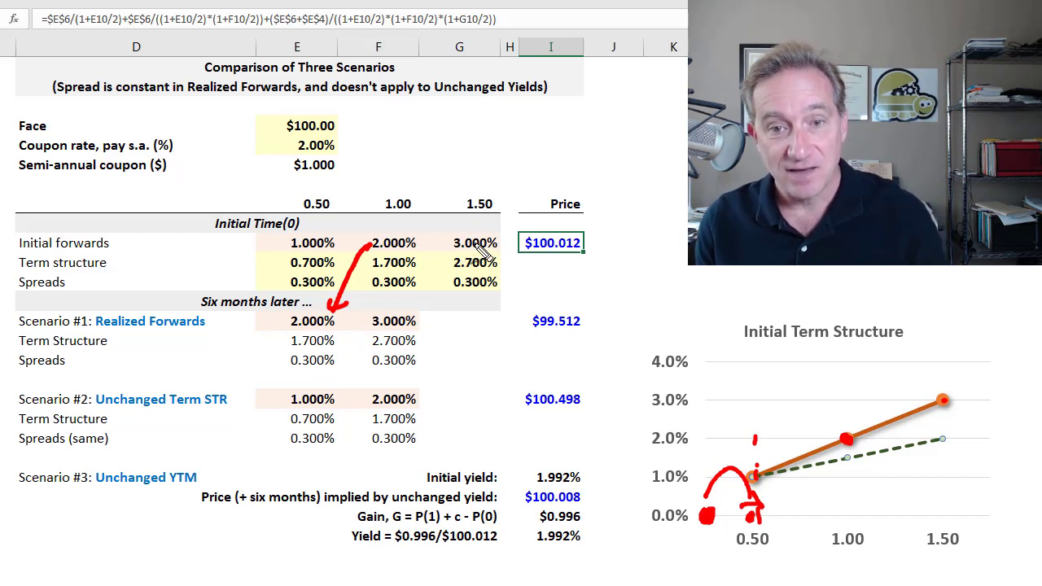
mouse_move(450, 244)
left_mouse_down()
mouse_move(411, 309)
mouse_move(439, 303)
left_mouse_up()
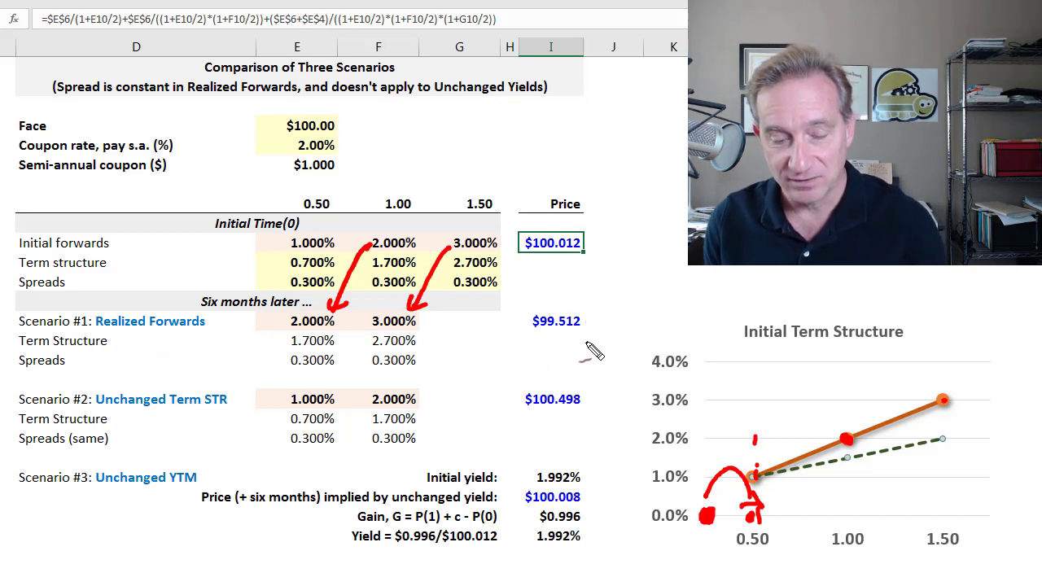
Clear the pen ink and review the $99.512 Realized Forwards price formula, leaving it unchanged.
key("Escape")
left_click(560, 324)
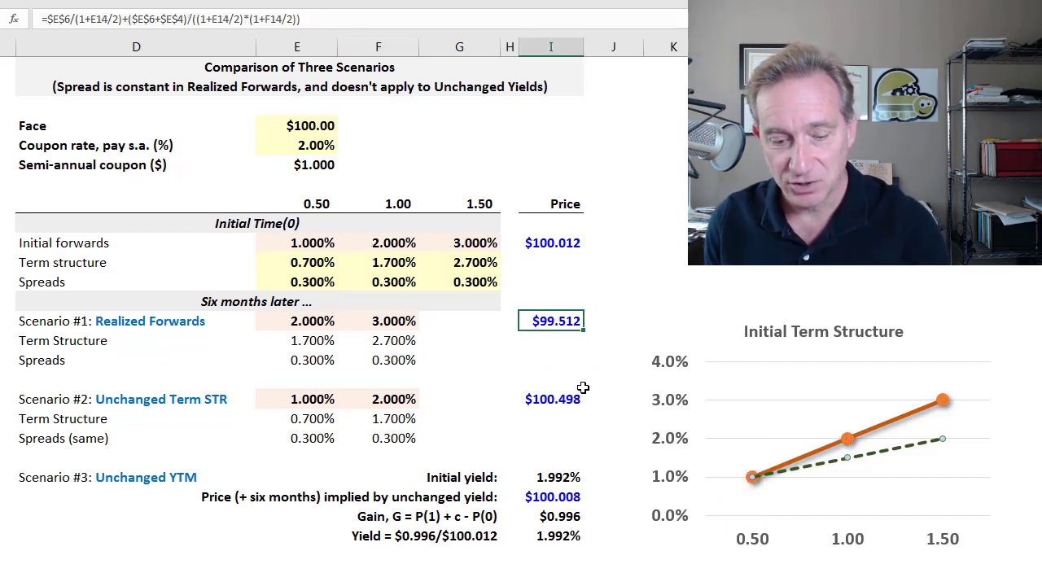
key("F2")
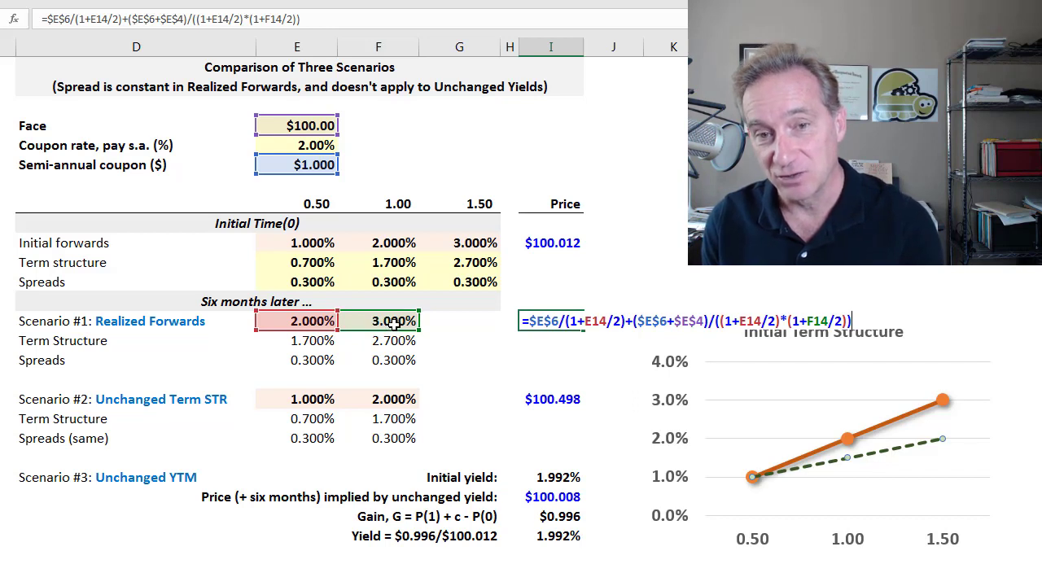
key("ctrl+Return")
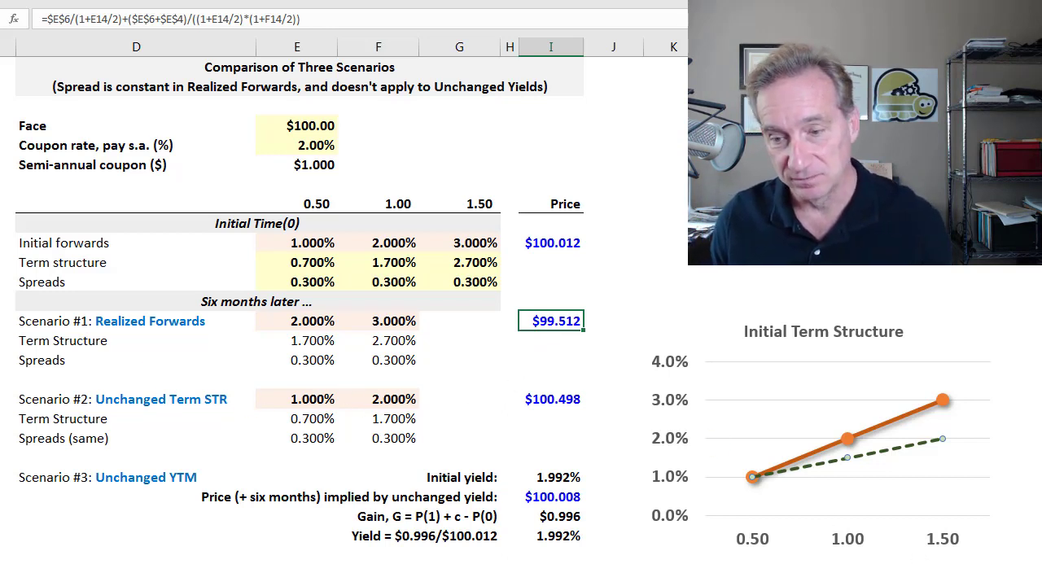
Ink an arc from 0.0% to 0.50 and a rising arrow, then arrow the 1.000% and 2.000% forwards into Scenario #2.
left_click(827, 516)
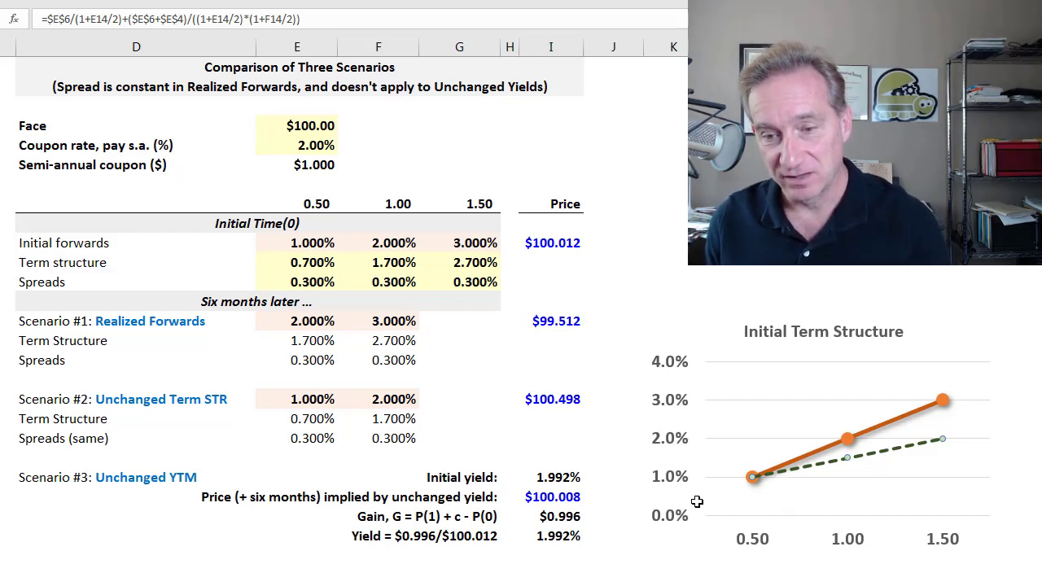
mouse_move(694, 515)
left_mouse_down()
mouse_move(700, 486)
mouse_move(728, 454)
mouse_move(744, 480)
mouse_move(734, 483)
left_mouse_up()
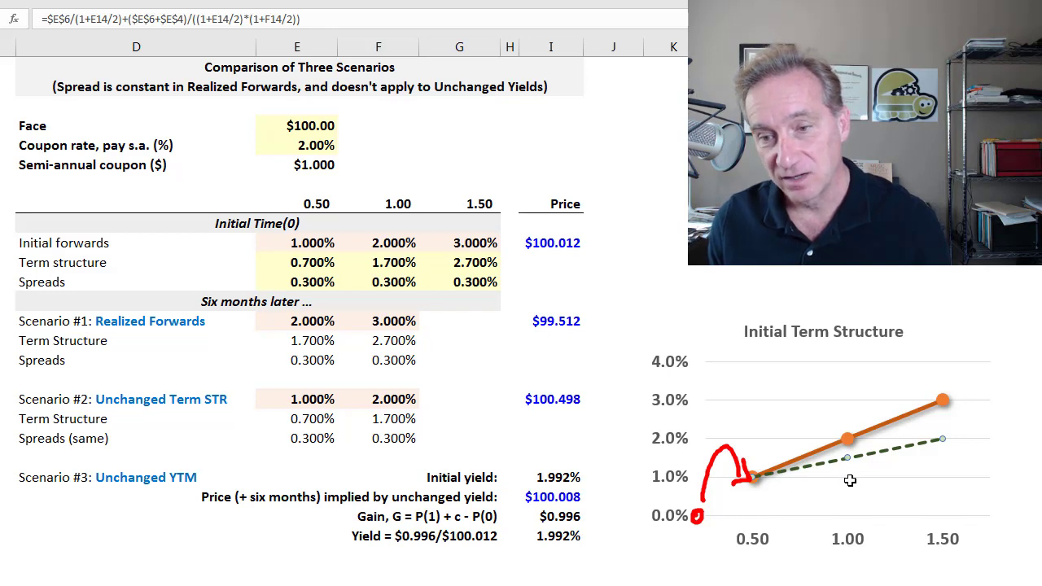
left_click_drag(858, 478, 983, 428)
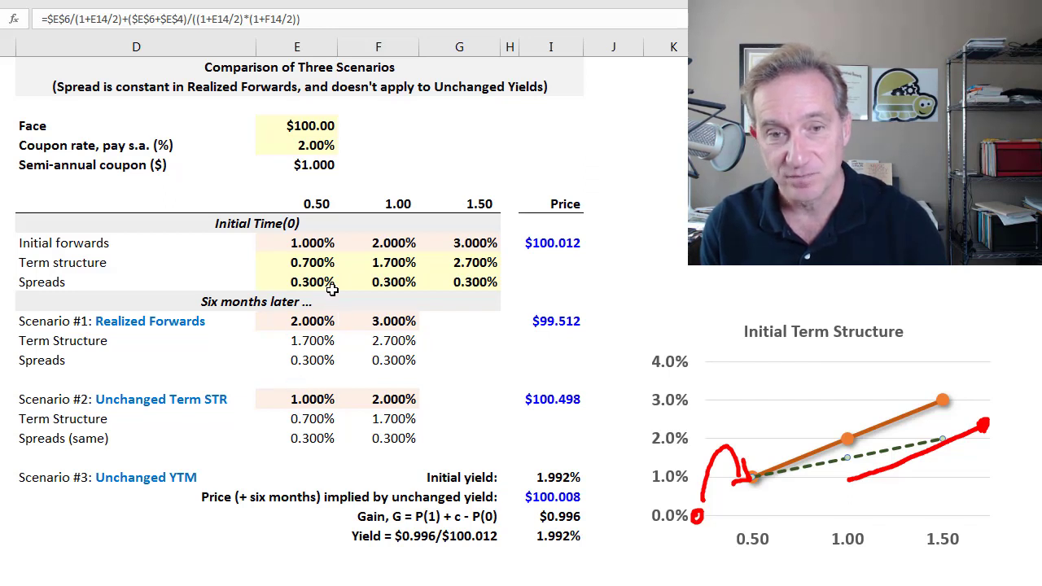
mouse_move(290, 245)
left_mouse_down()
mouse_move(281, 366)
mouse_move(295, 379)
mouse_move(282, 387)
left_mouse_up()
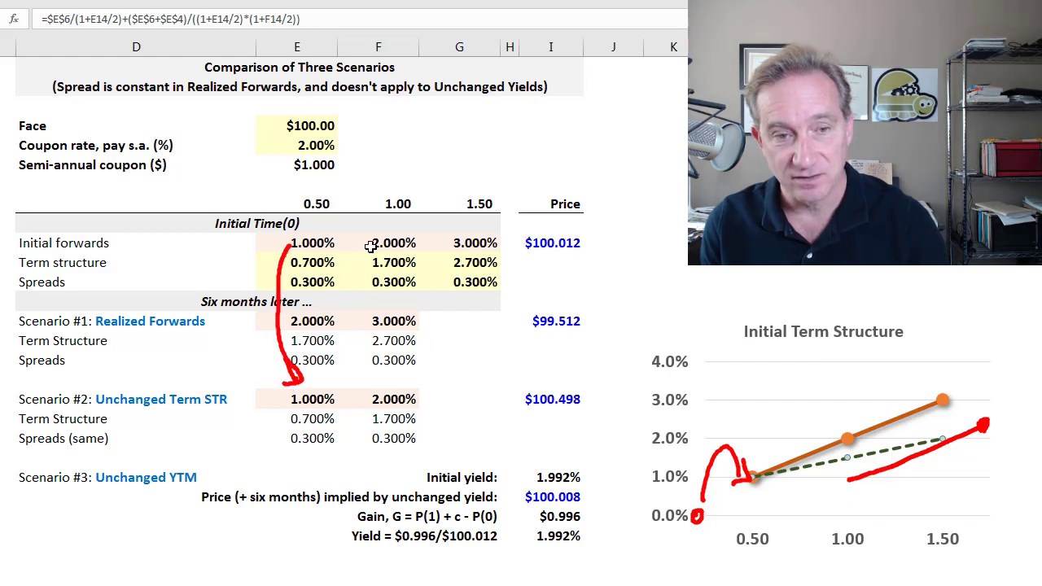
left_click_drag(372, 245, 371, 385)
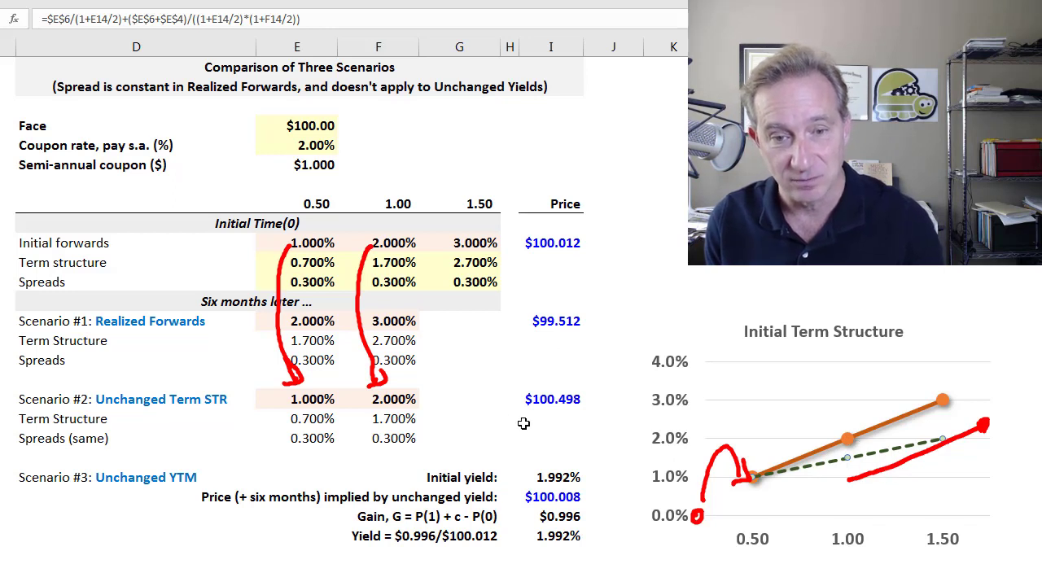
Clear the red ink and select the $100.498 Unchanged Term STR price cell.
key("Escape")
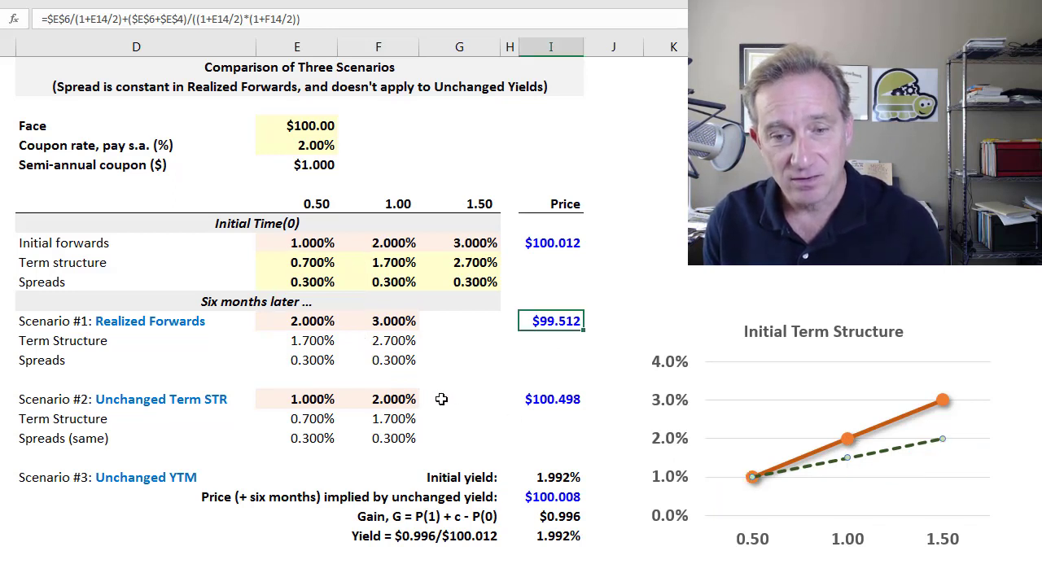
left_click(559, 406)
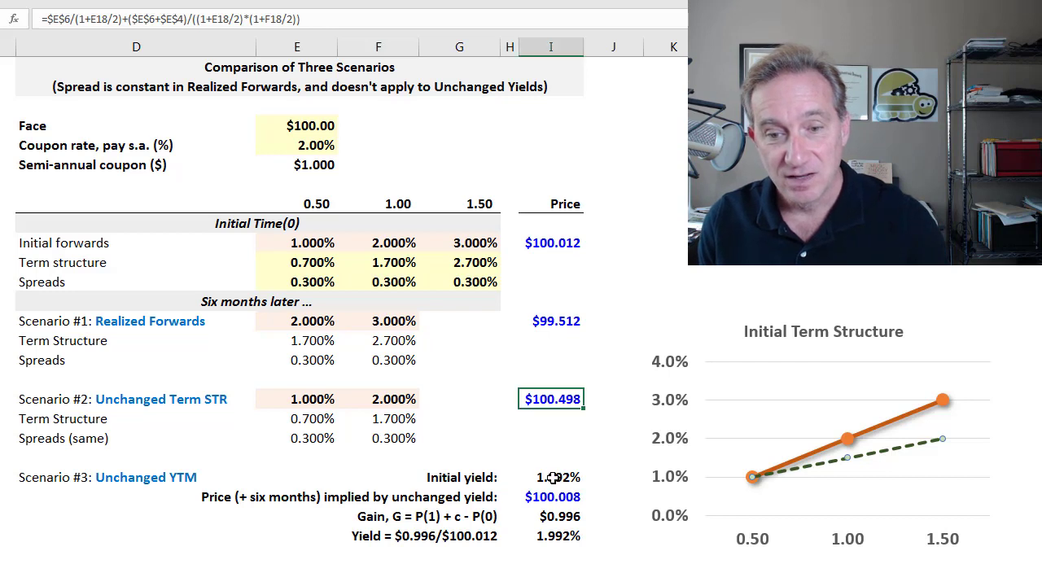
left_click(558, 478)
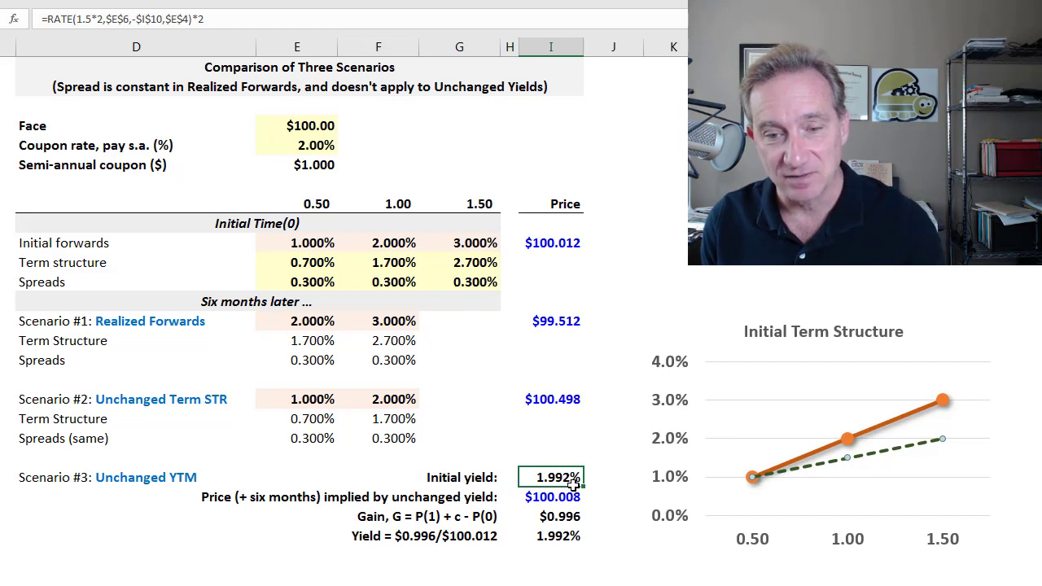
key("F2")
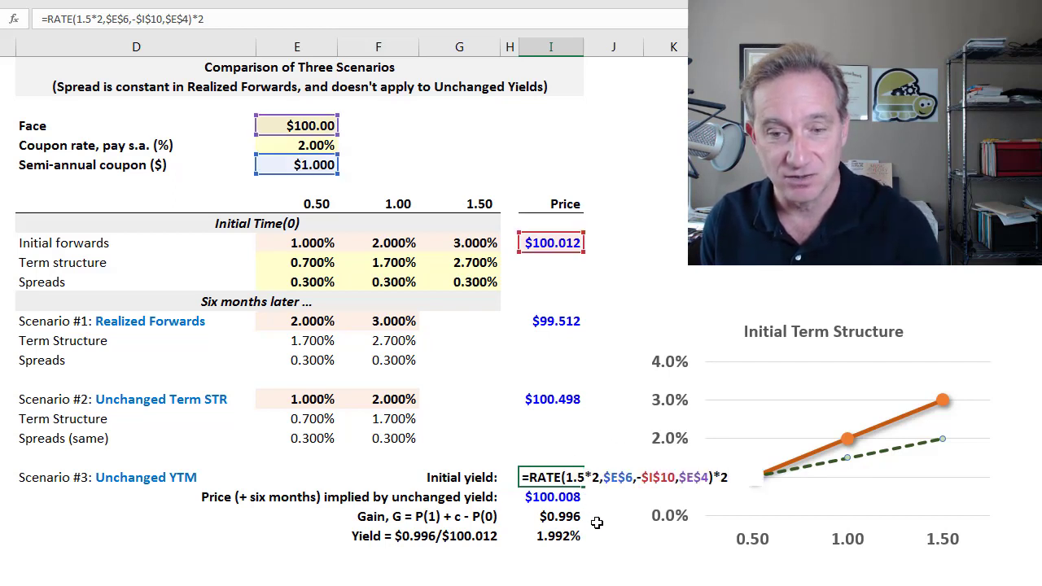
key("Escape")
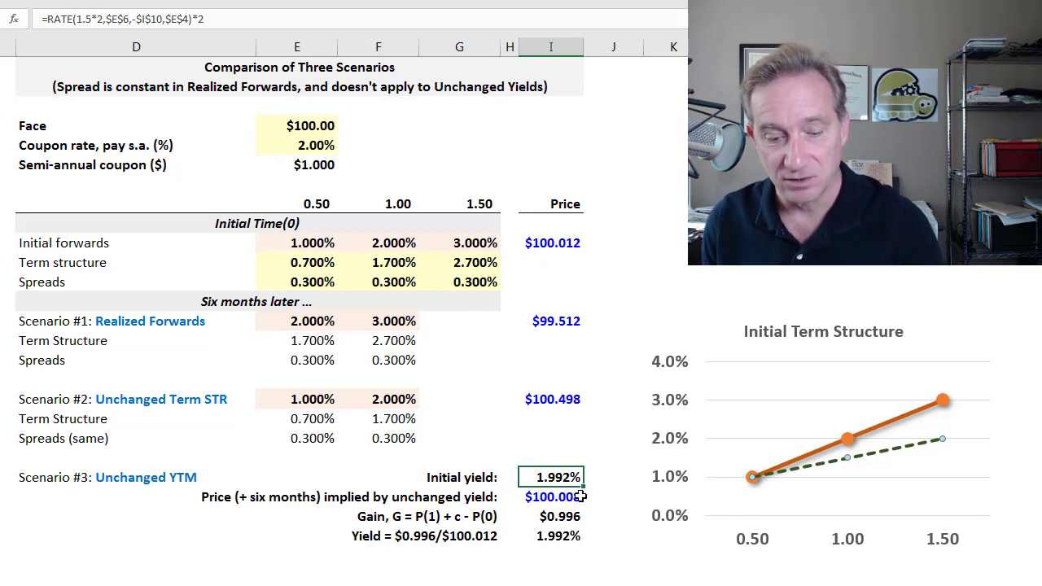
double_click(566, 483)
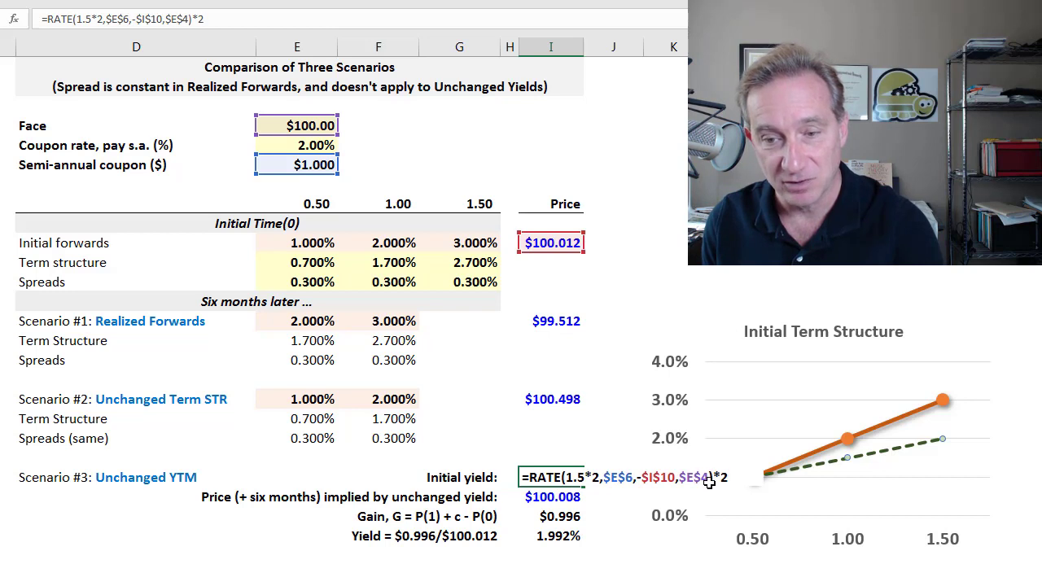
key("Escape")
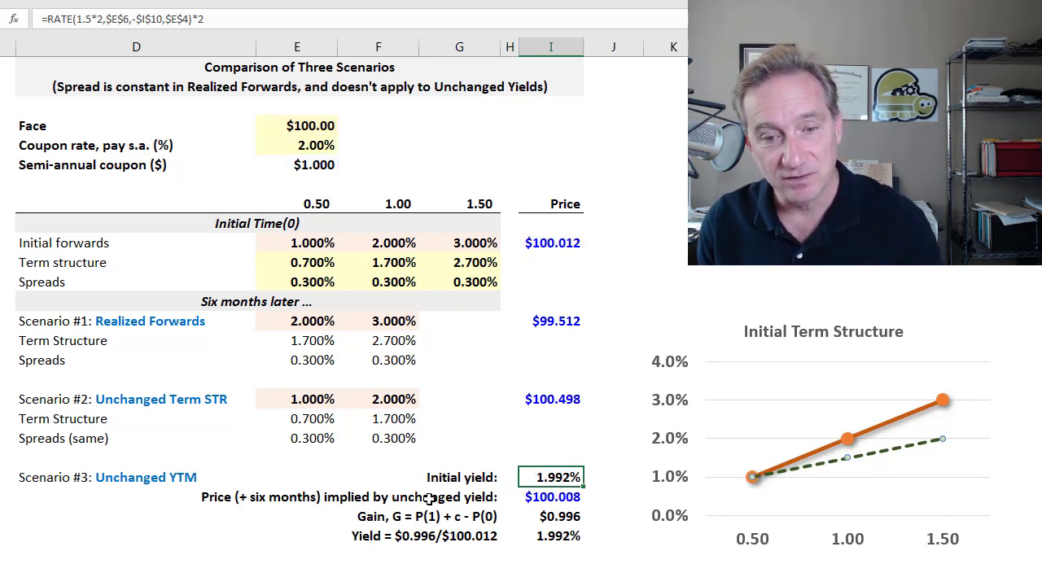
left_click(559, 498)
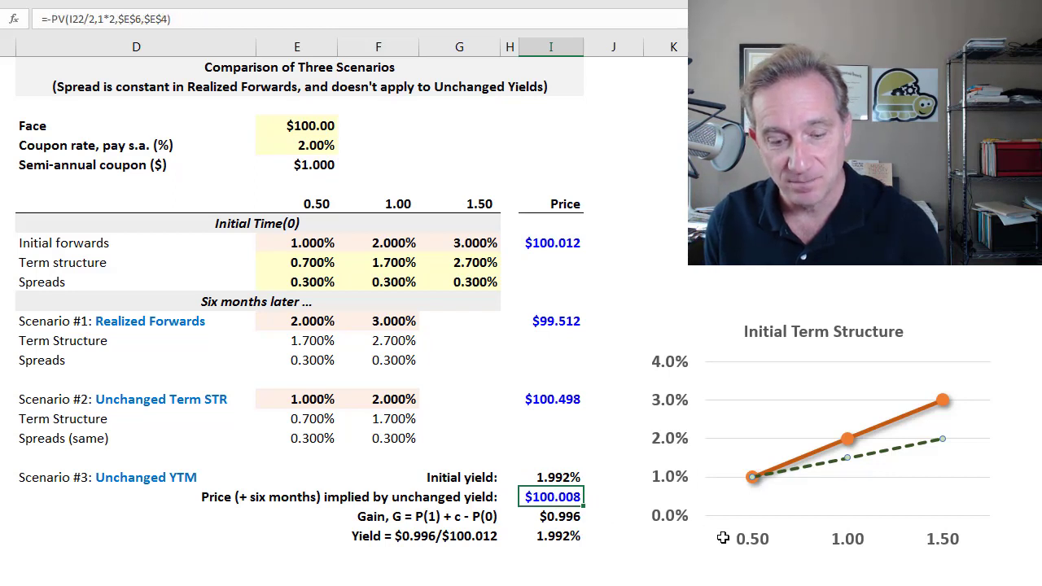
key("F2")
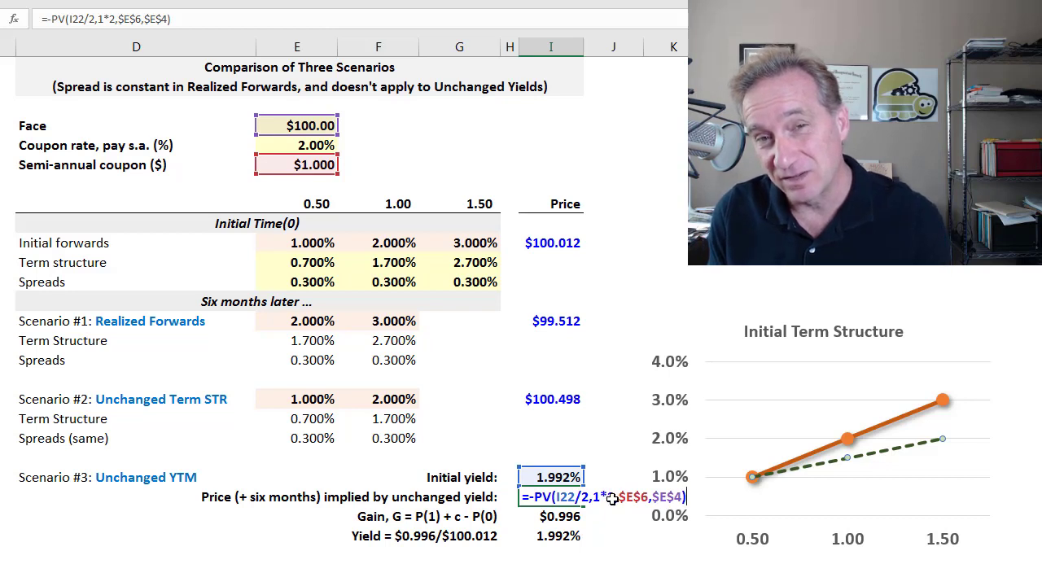
key("ctrl+Return")
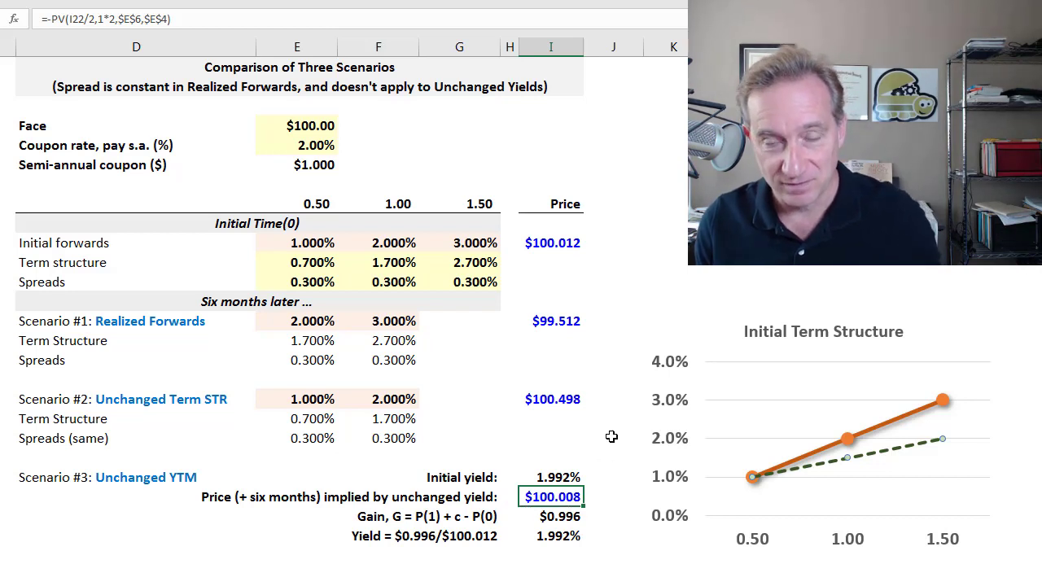
left_click(563, 244)
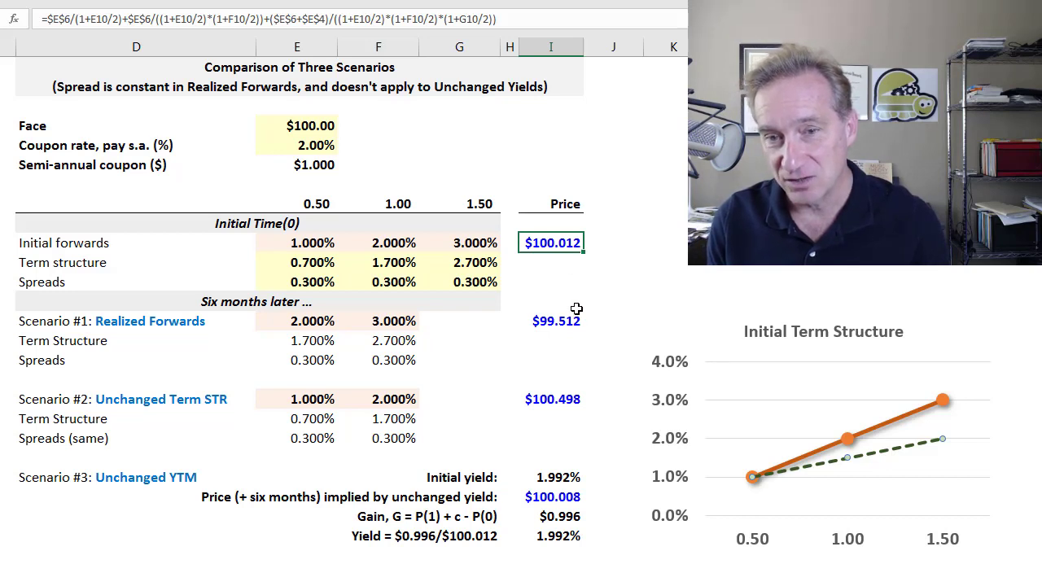
left_click(561, 498)
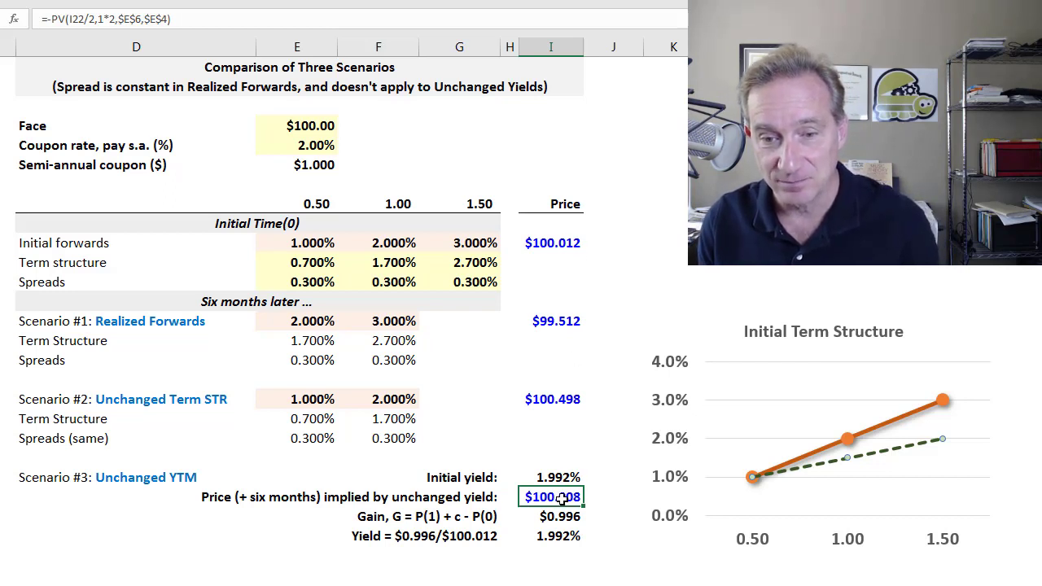
left_click(581, 516)
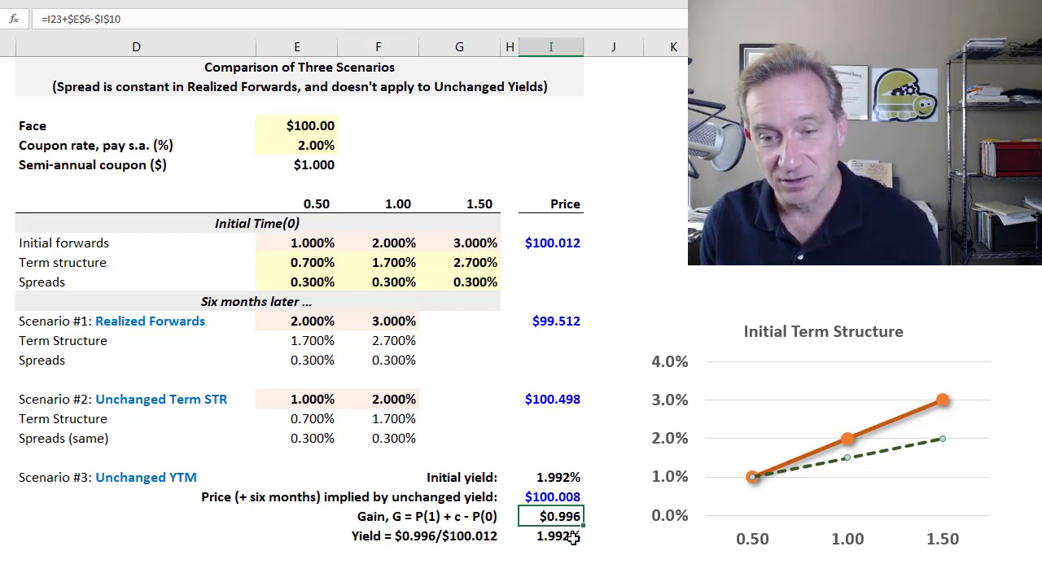
left_click(571, 535)
key("F2")
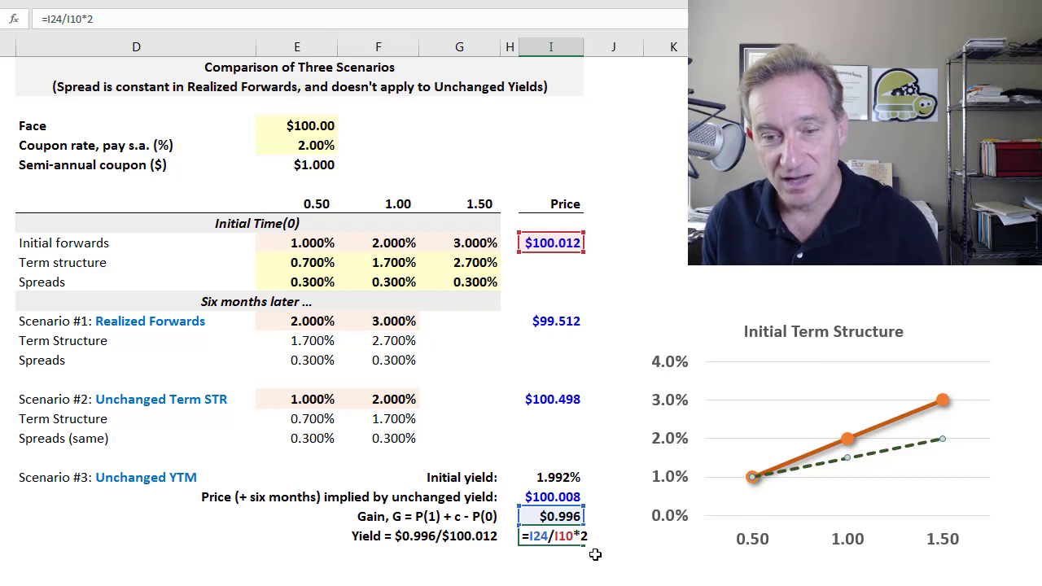
key("ctrl+Return")
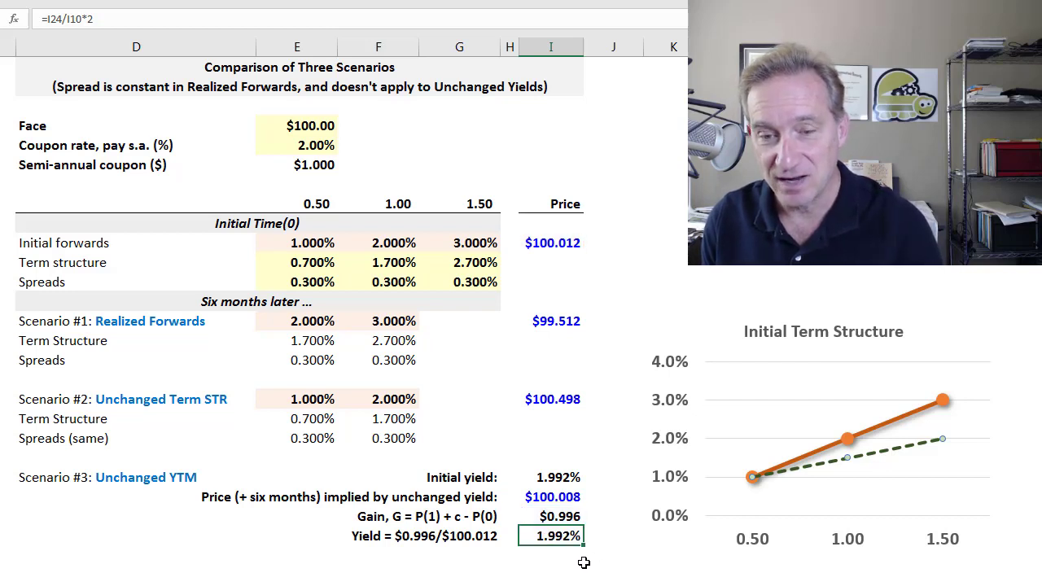